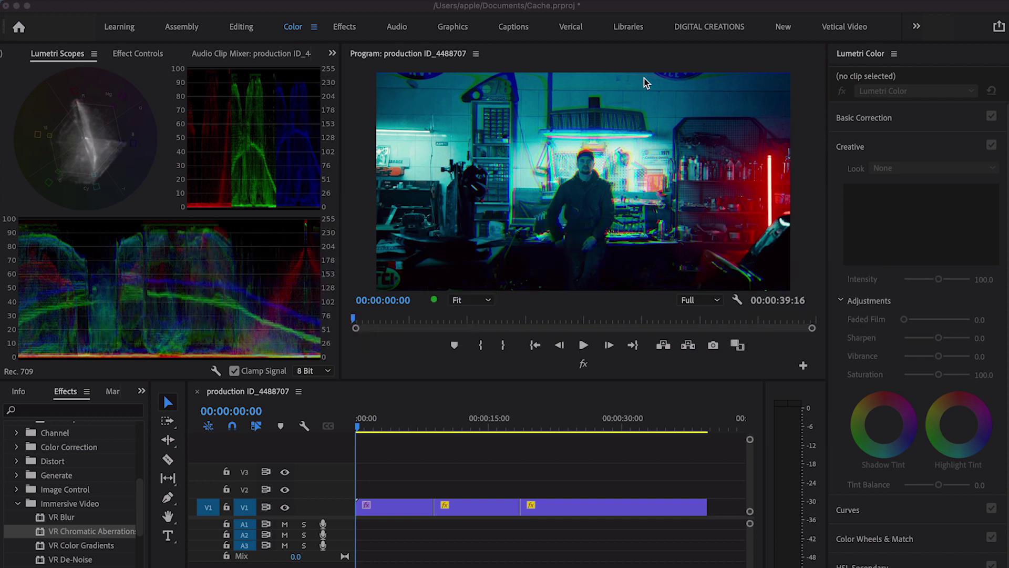
Step: In Memory preferences, reserve 3 GB of RAM for other applications, leaving 13 GB for Premiere
click(395, 310)
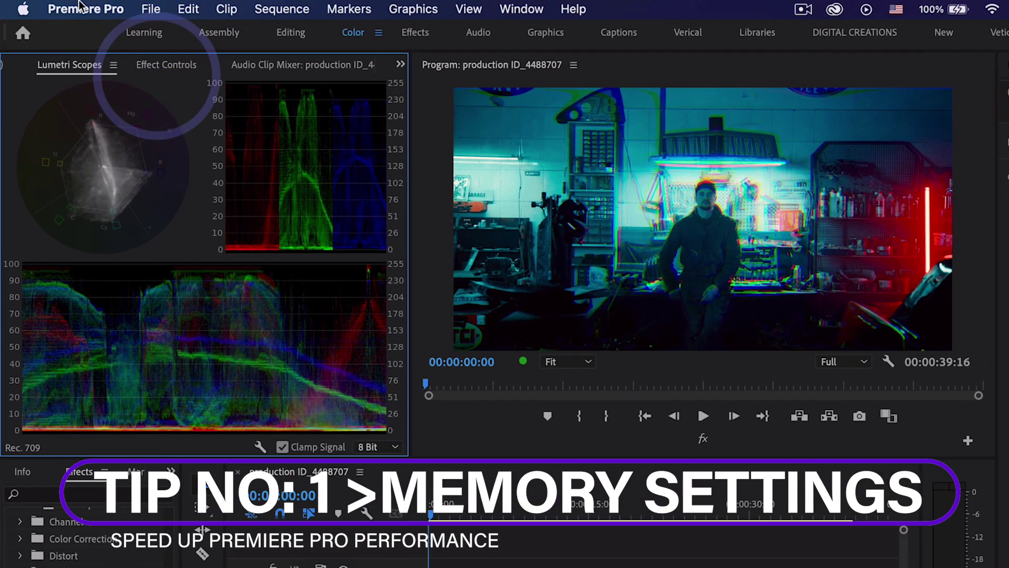
click(74, 9)
mouse_move(143, 87)
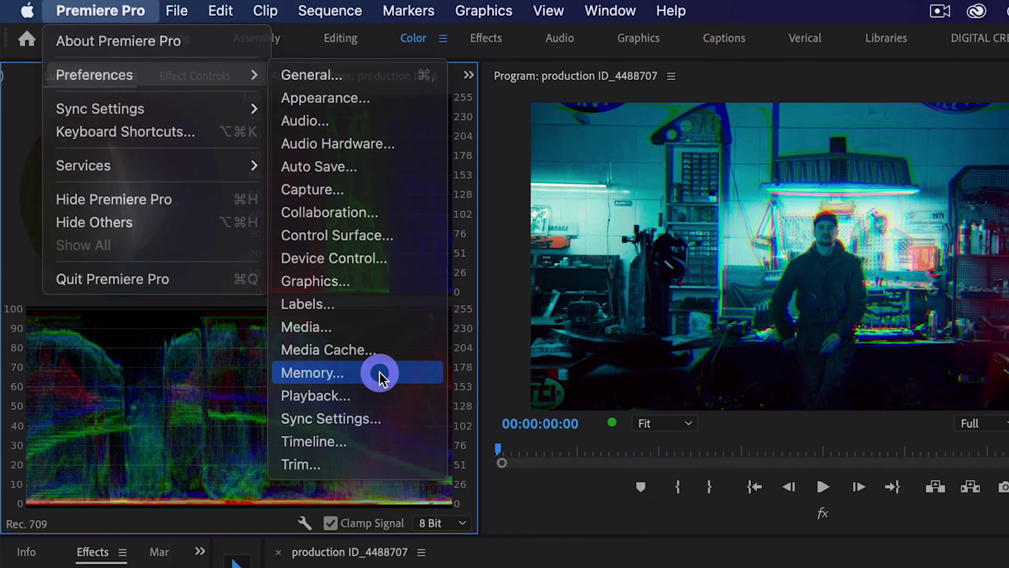
click(434, 427)
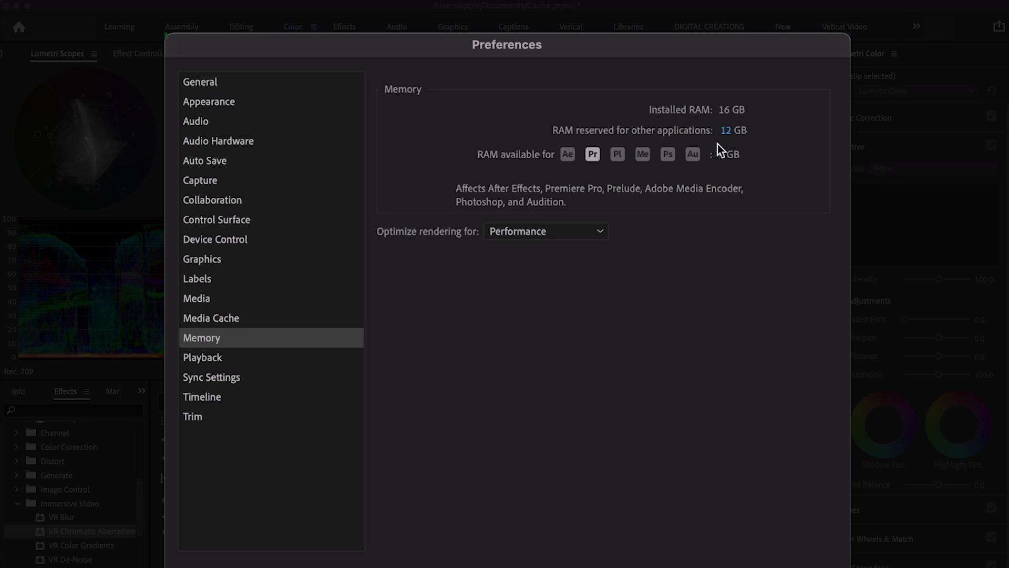
drag(722, 139, 610, 140)
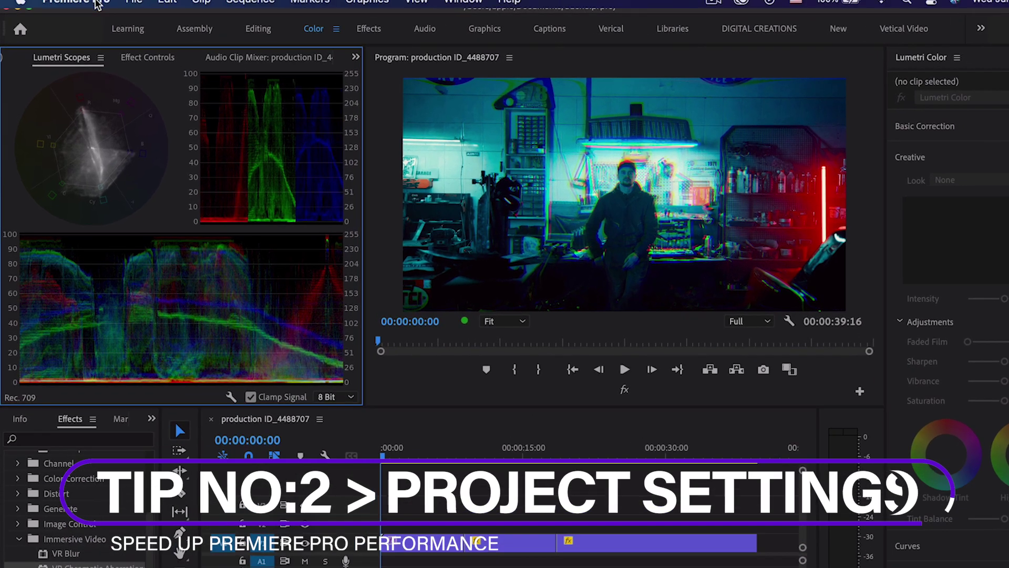
click(133, 8)
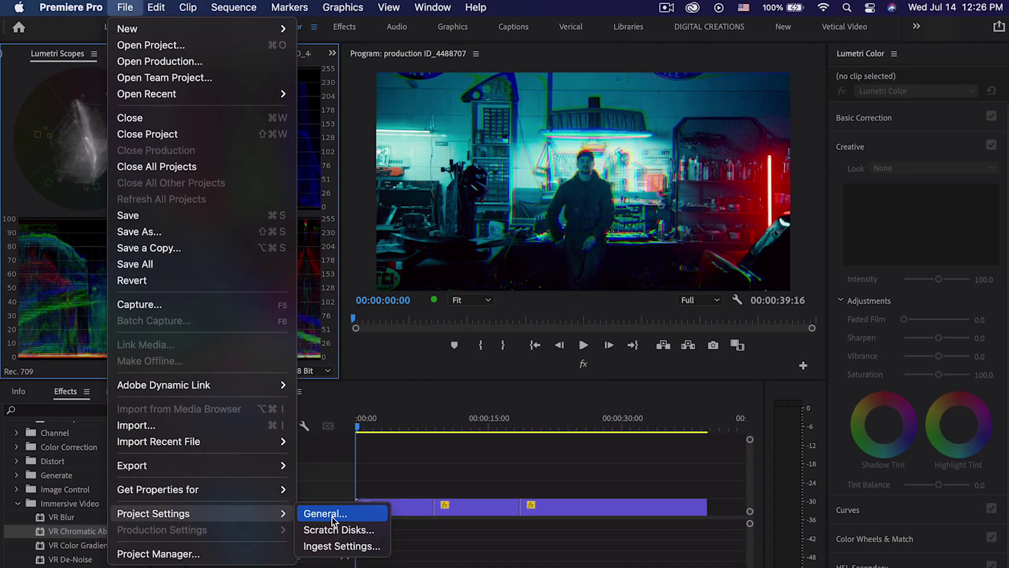
click(316, 515)
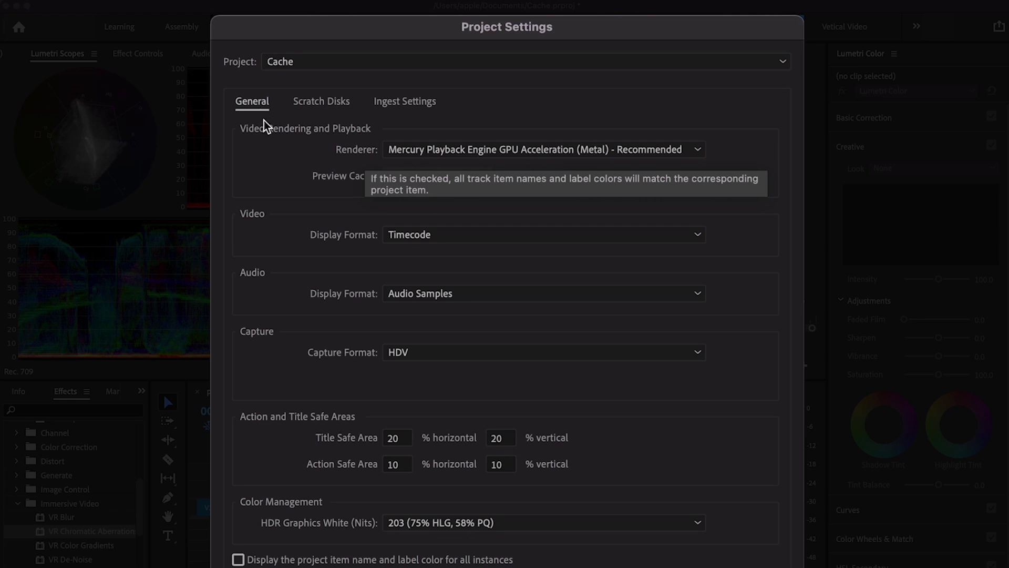
click(456, 152)
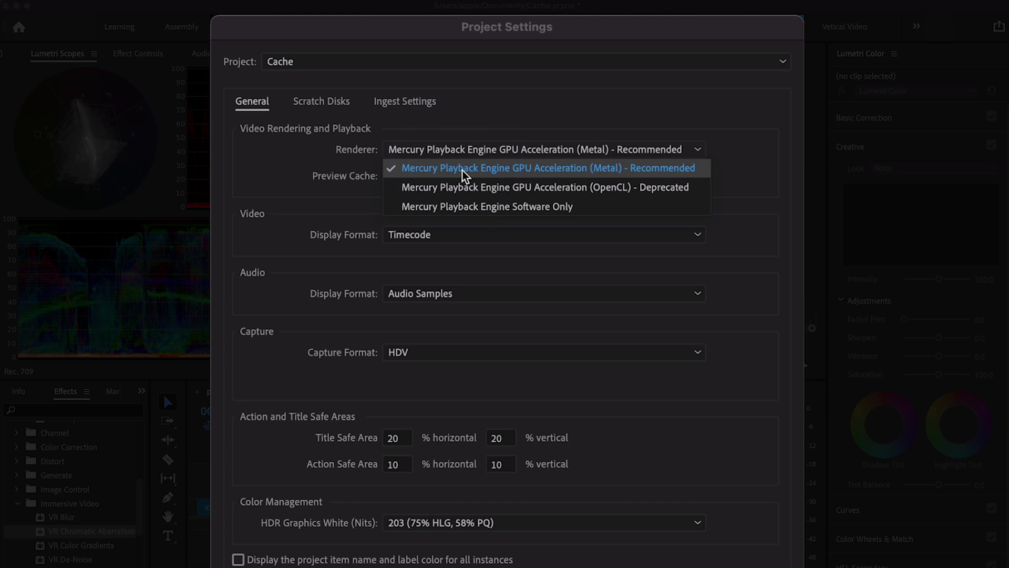
click(463, 174)
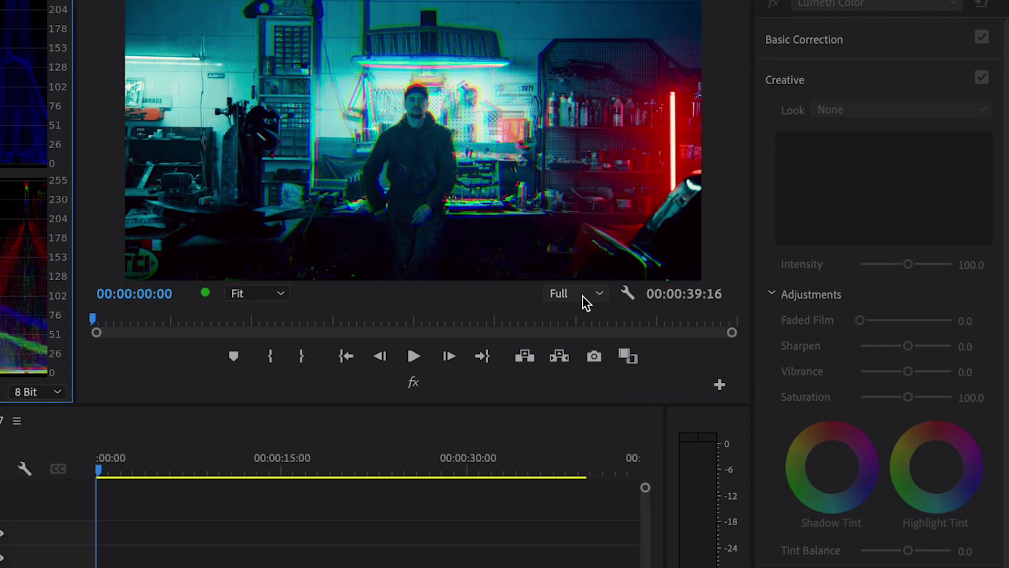
Step: Set the Program monitor playback resolution to 1/4
click(703, 299)
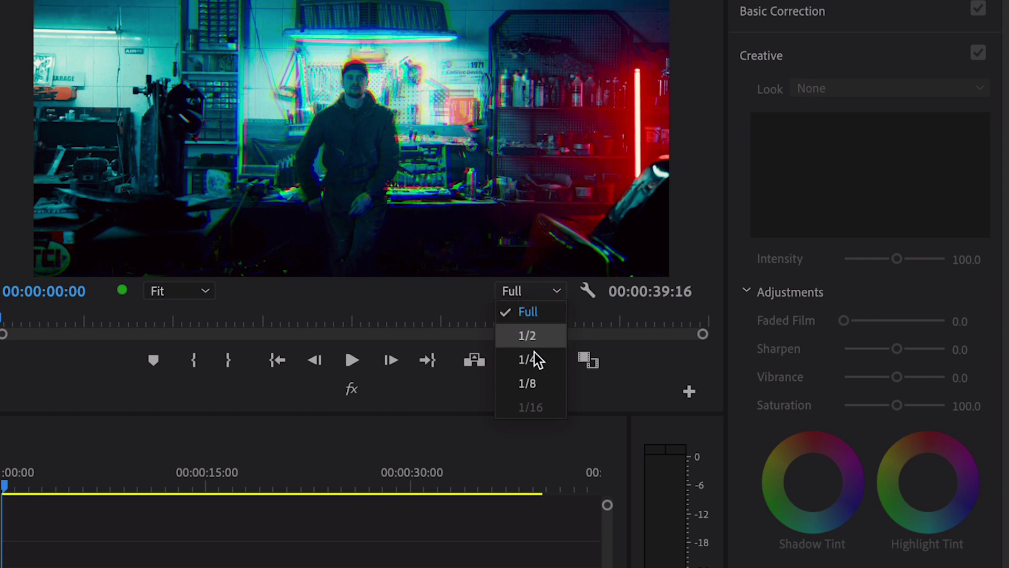
click(553, 338)
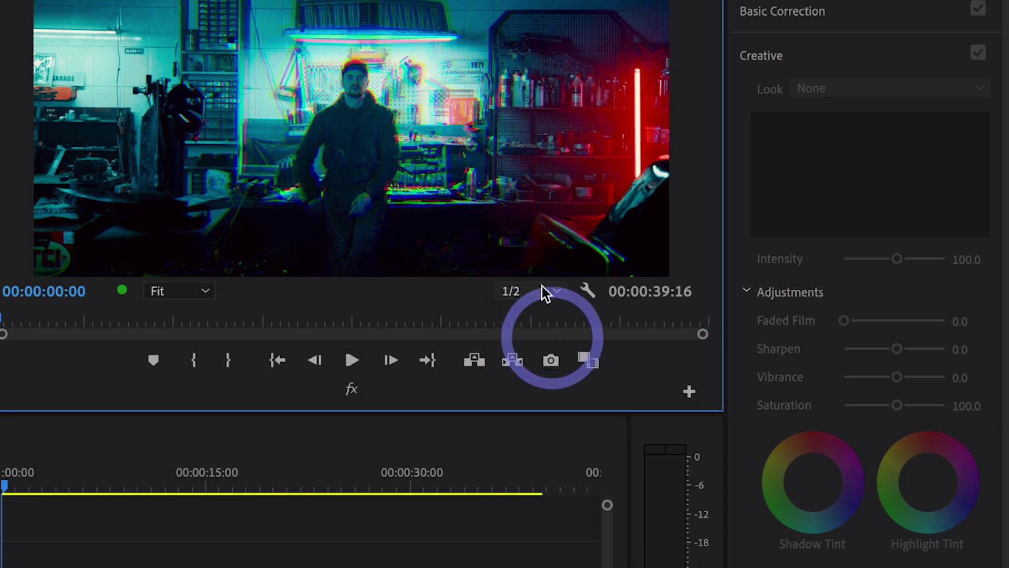
click(541, 290)
click(540, 361)
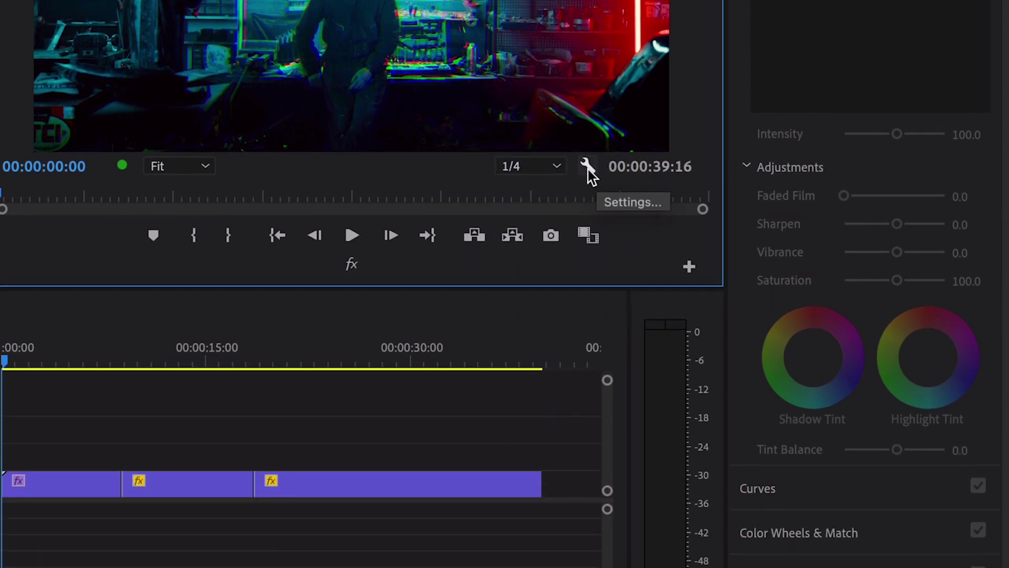
Step: Set the Program monitor's Paused Resolution to 1/2 in the Settings menu
click(587, 292)
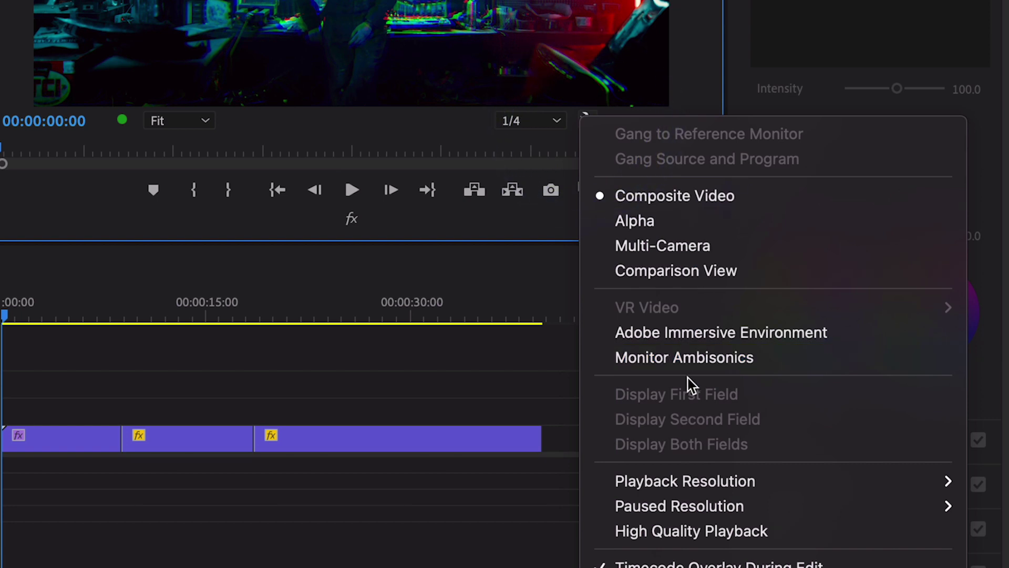
mouse_move(671, 486)
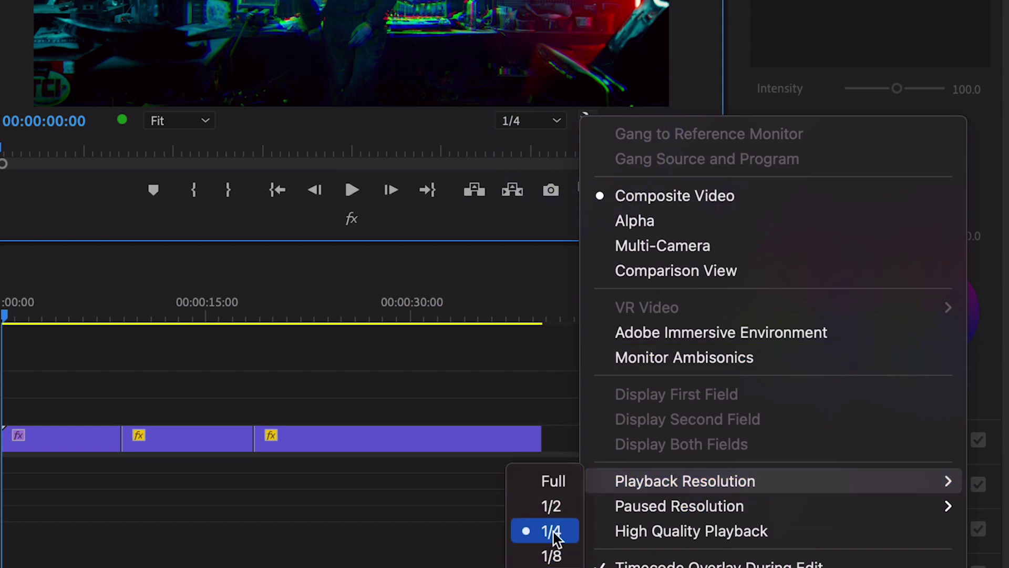
mouse_move(663, 509)
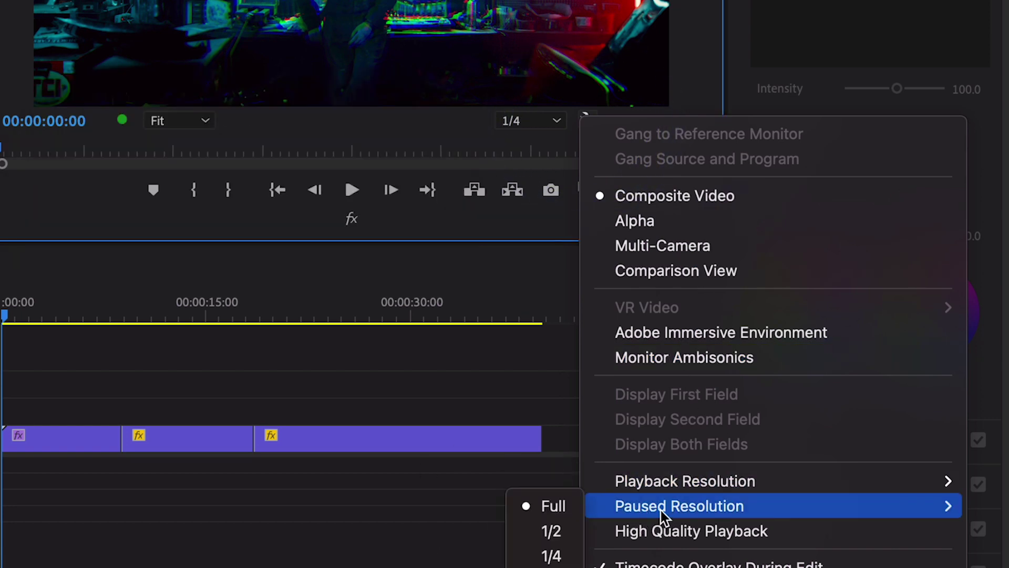
click(551, 530)
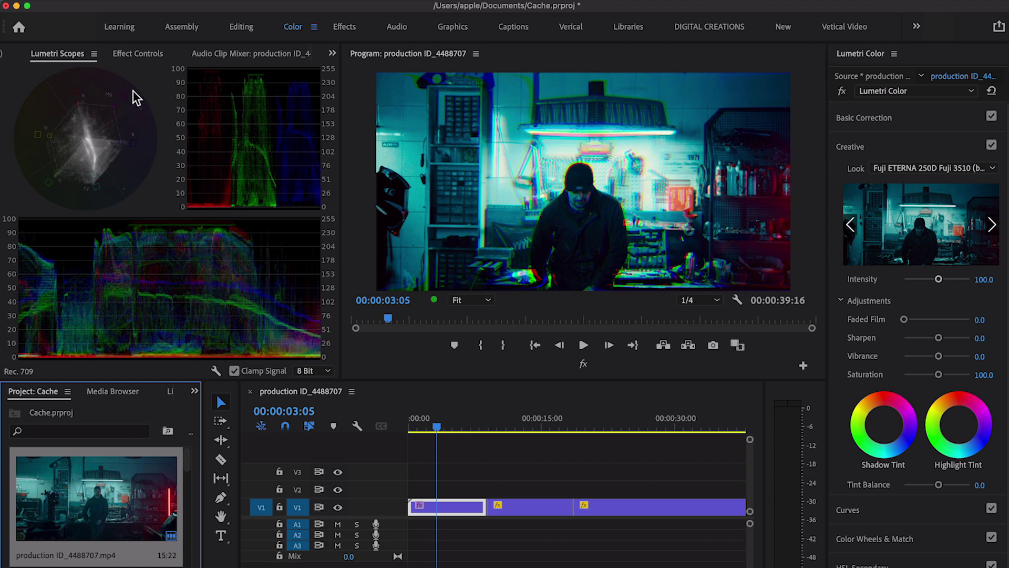
Step: Show Effect Controls and switch the Project panel to list view
click(139, 54)
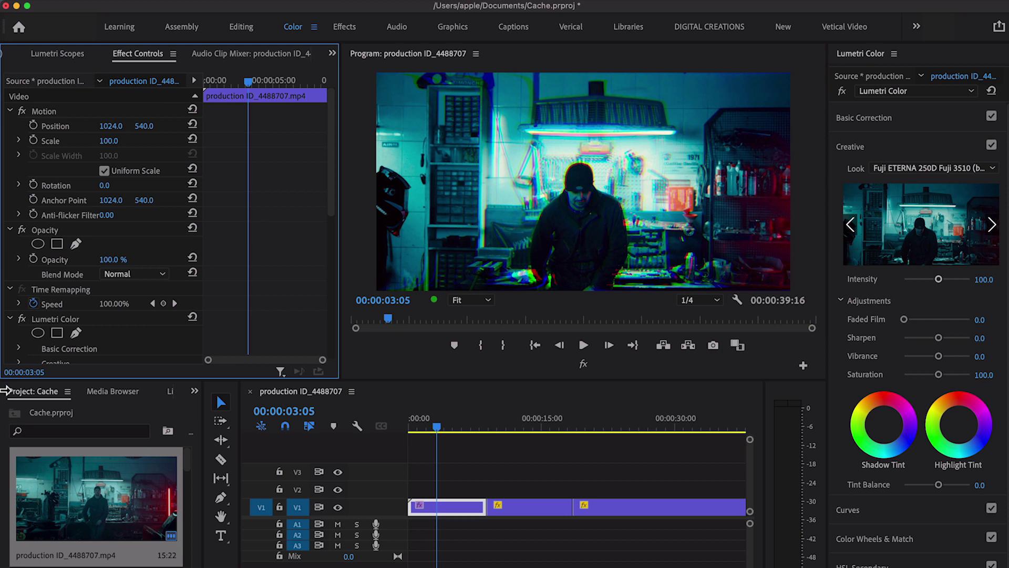
click(180, 480)
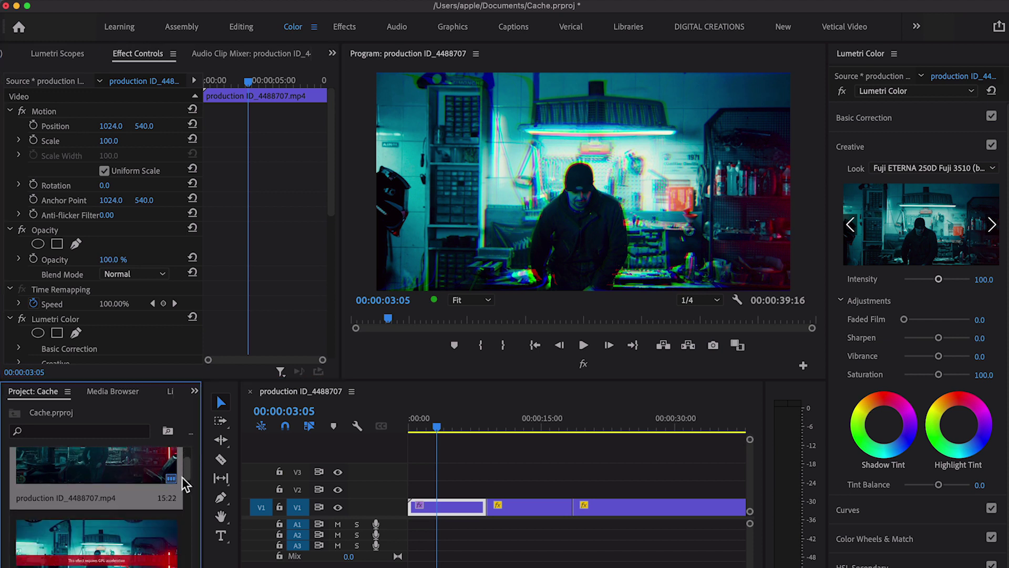
key(super+Page_Up)
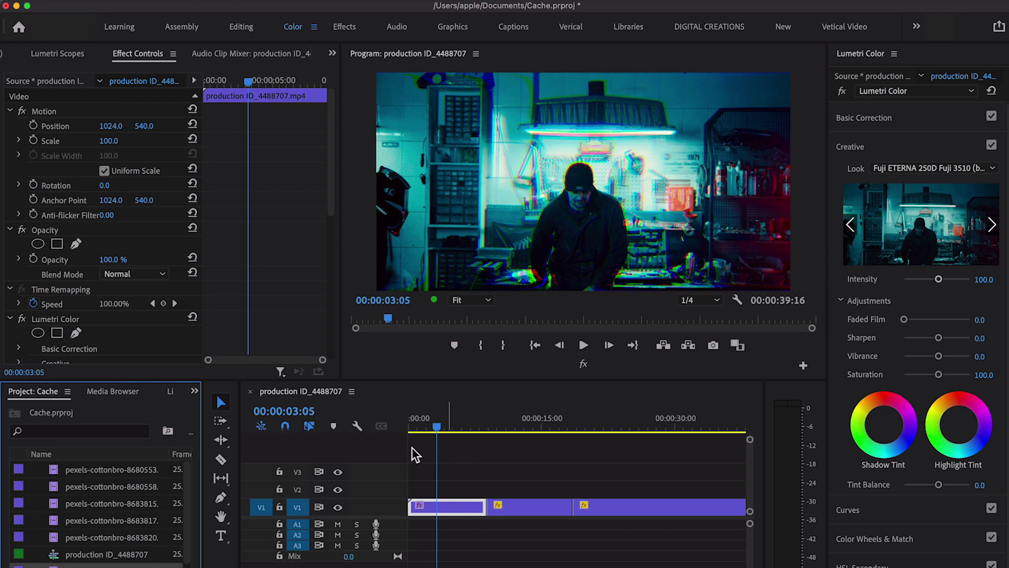
Step: Play the sequence from the start, enable Global FX Mute, and open the Button Editor
click(413, 429)
key(space)
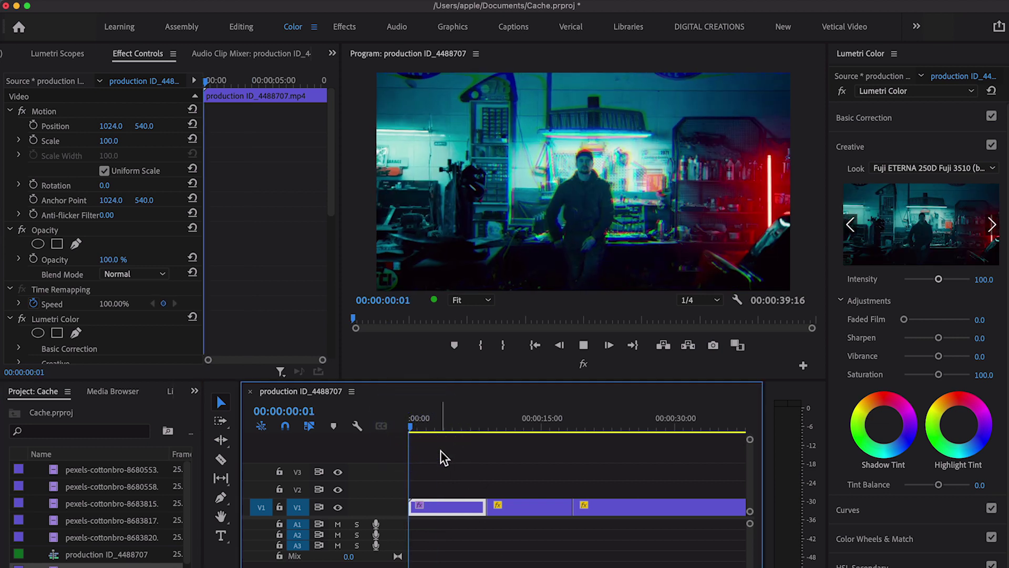
key(space)
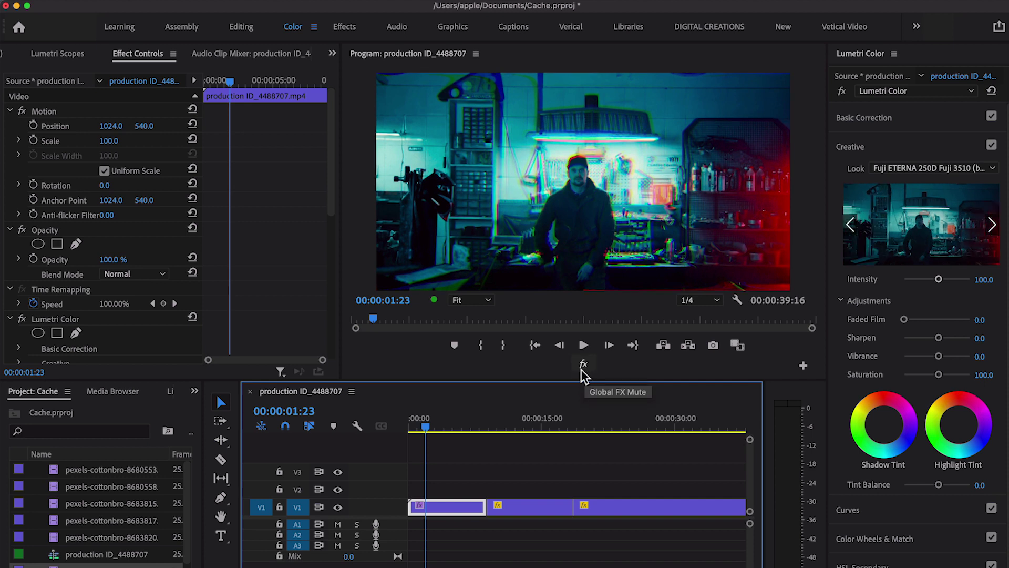
click(583, 365)
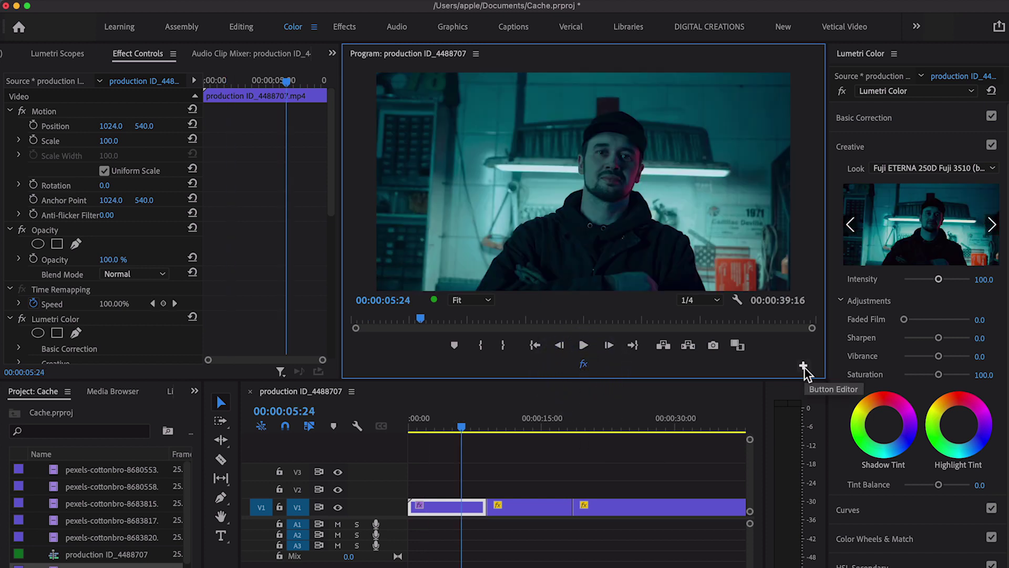
click(803, 366)
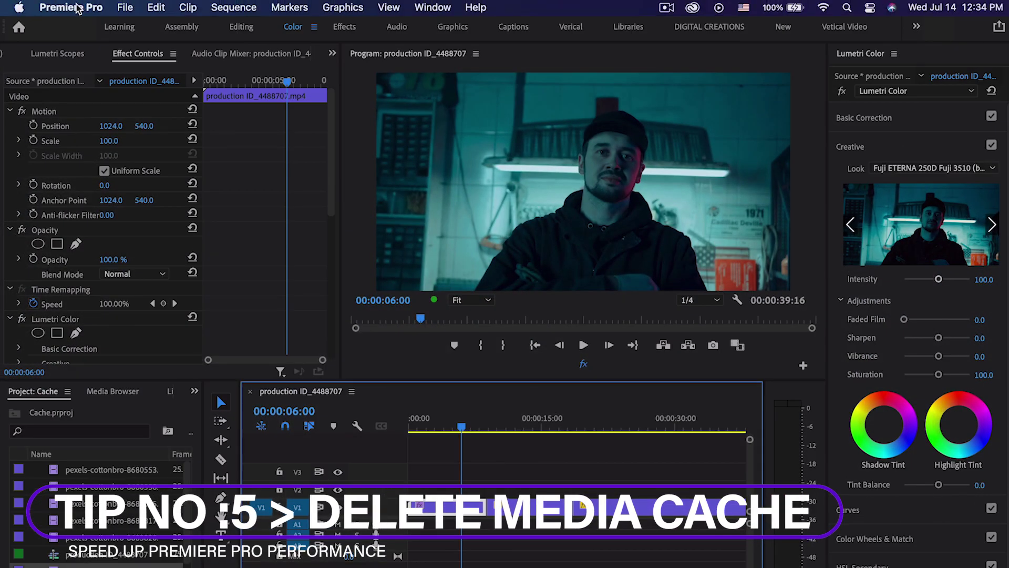
Step: Delete the existing media cache files from the Media Cache preferences
click(78, 7)
mouse_move(84, 53)
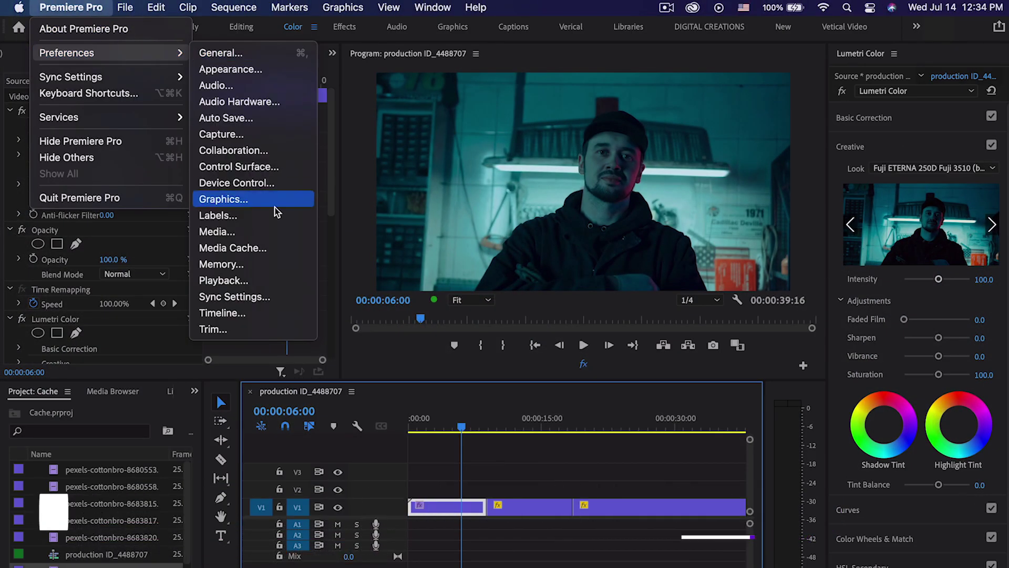
click(272, 249)
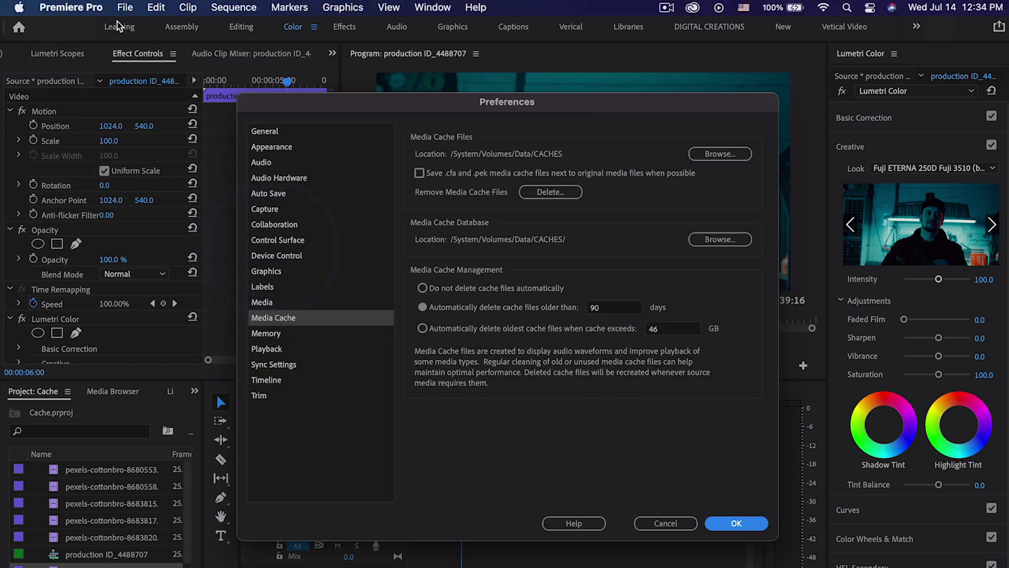
click(563, 200)
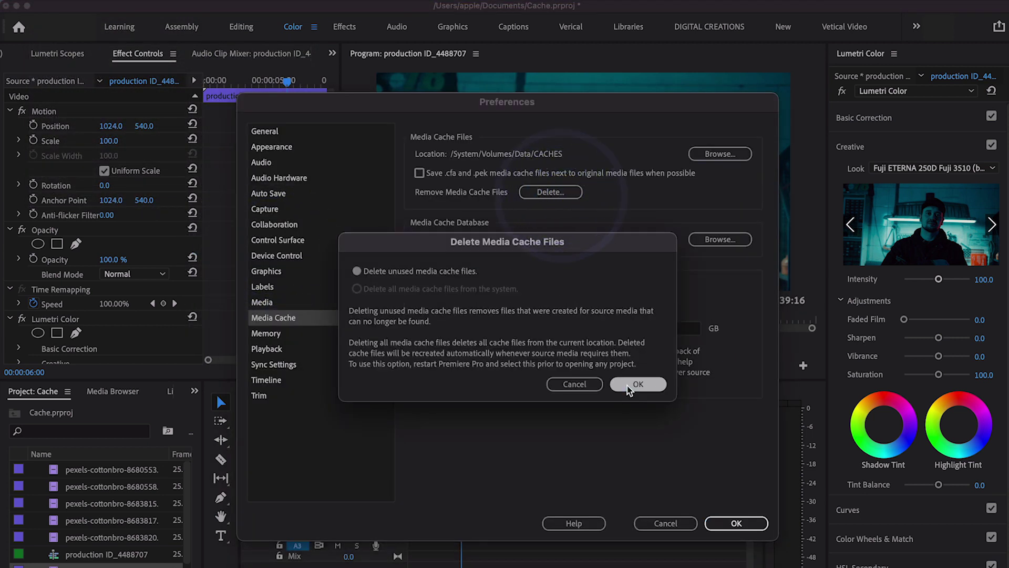
click(640, 383)
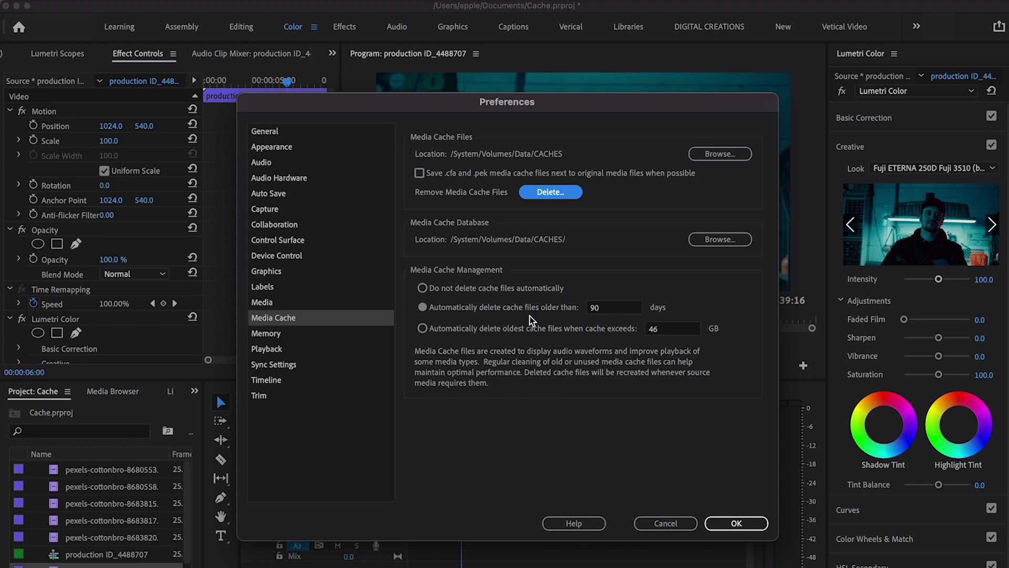
Step: Auto-delete cache files older than 10 days and apply the preferences
double_click(615, 315)
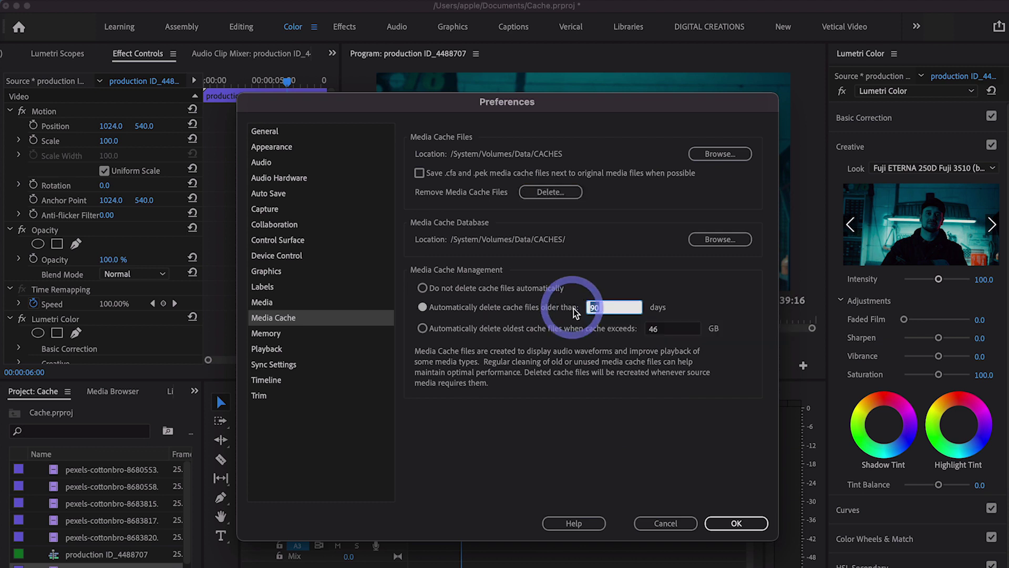
text(1)
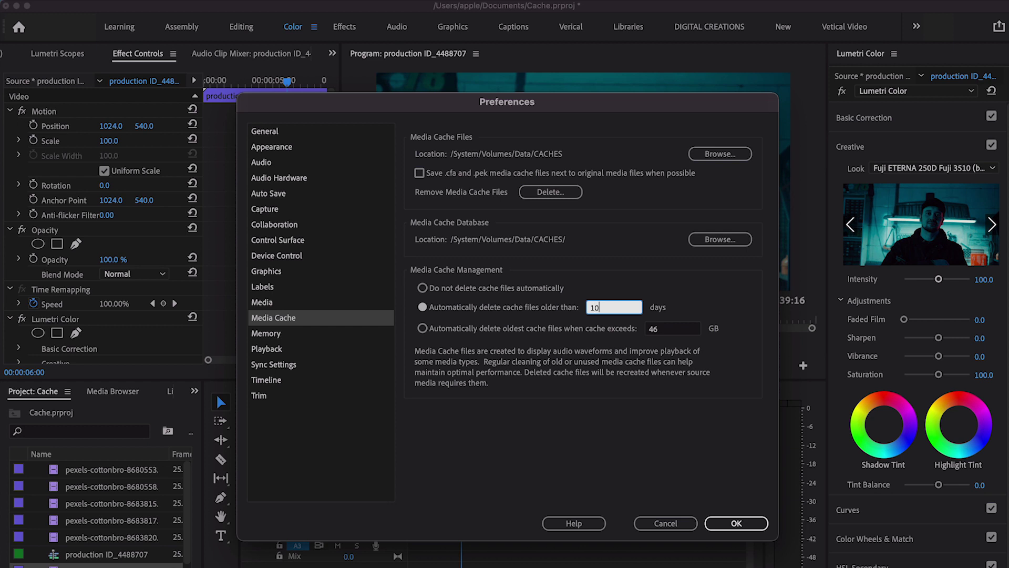
click(736, 523)
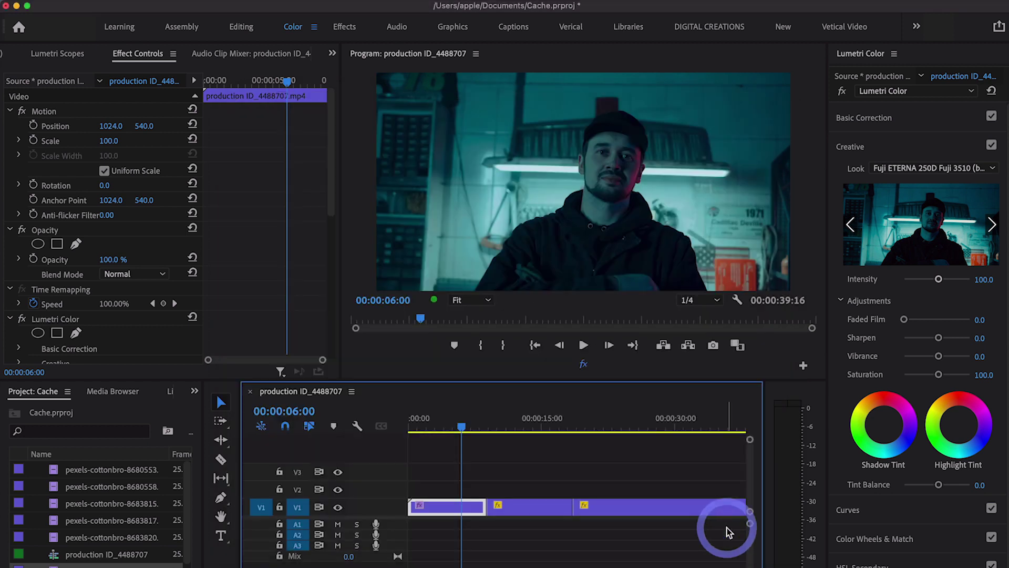
Step: Close Premiere Pro without saving and open the hidden user Library folder from Finder's Go menu
click(6, 5)
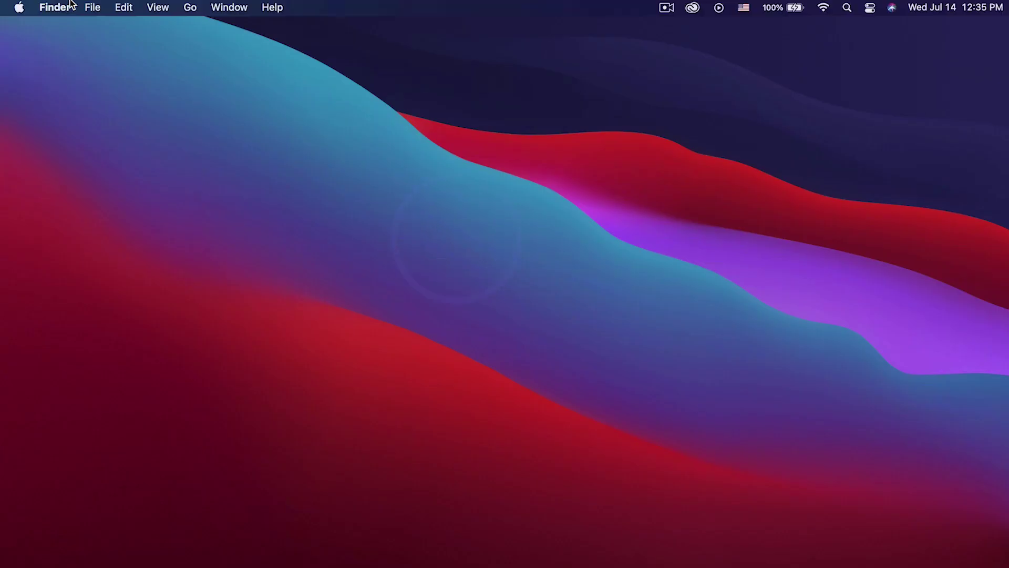
click(189, 9)
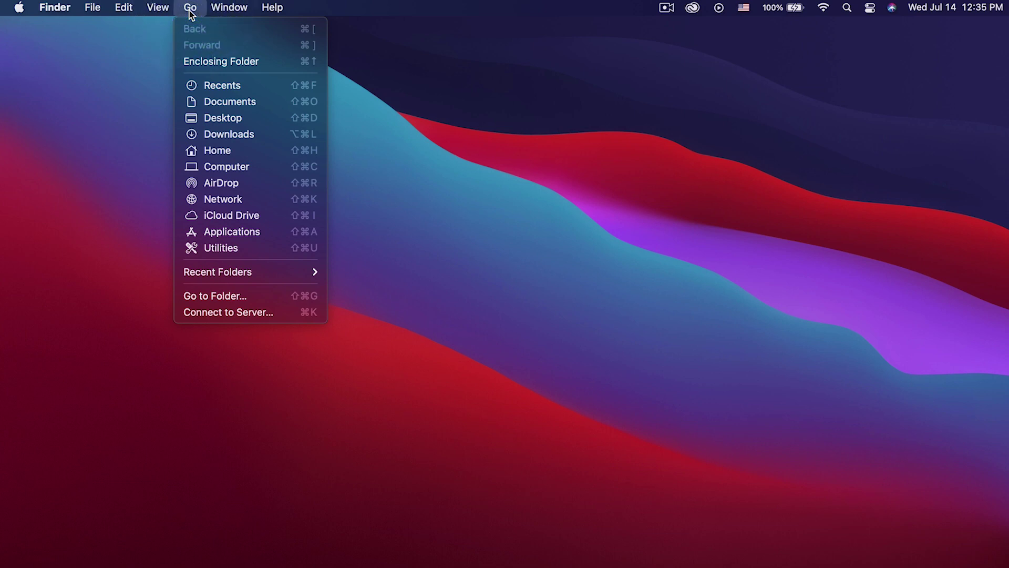
key(alt)
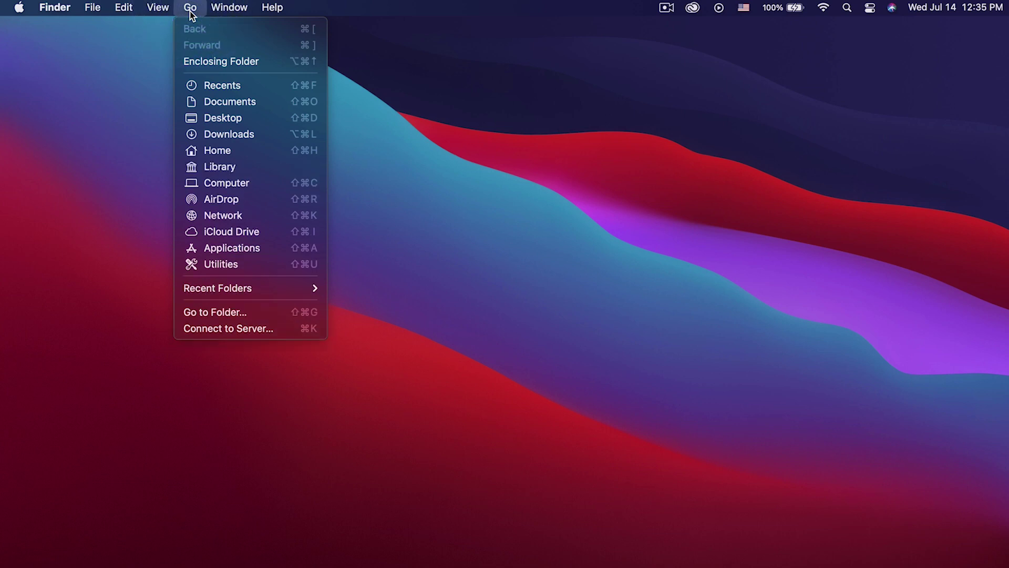
click(235, 168)
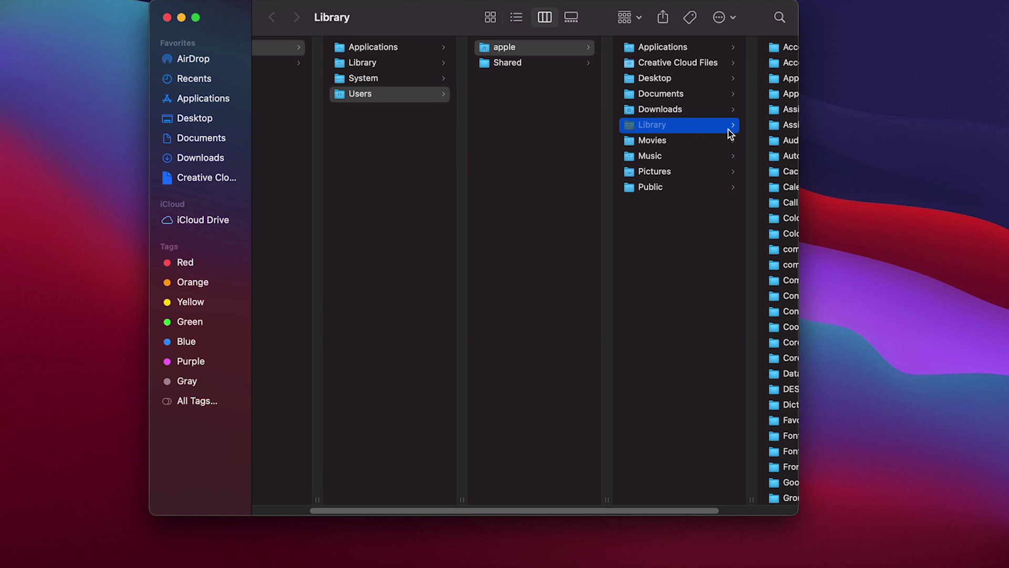
Step: Navigate to Application Support > Adobe > Common > Media Cache in a full-screen Finder window
click(195, 17)
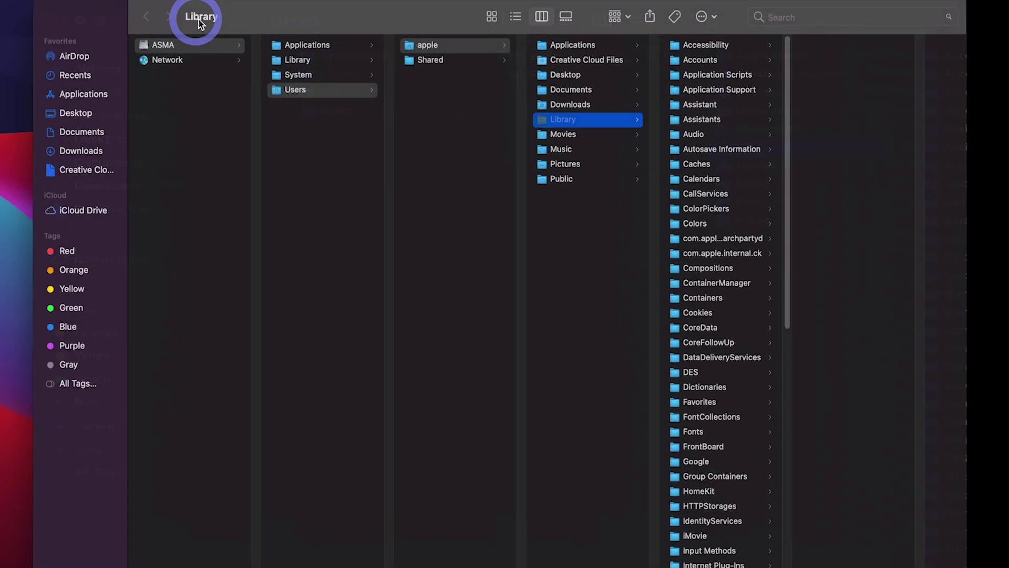
click(732, 96)
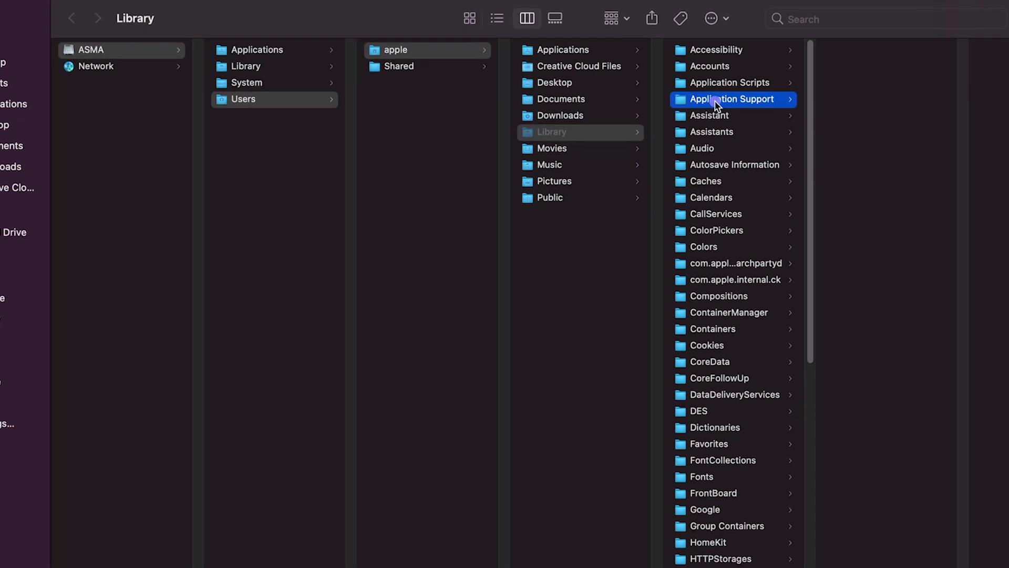
click(866, 63)
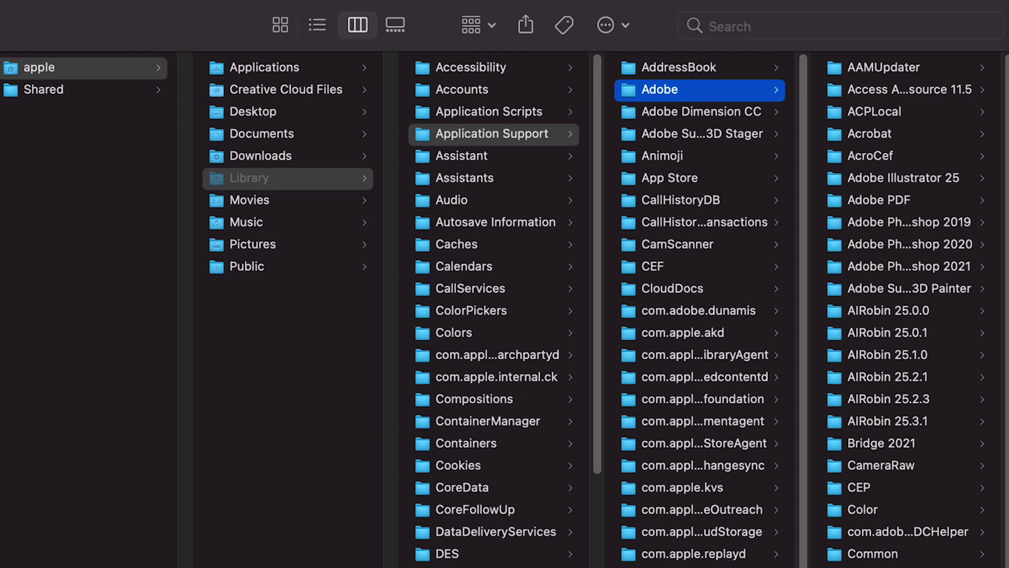
click(869, 558)
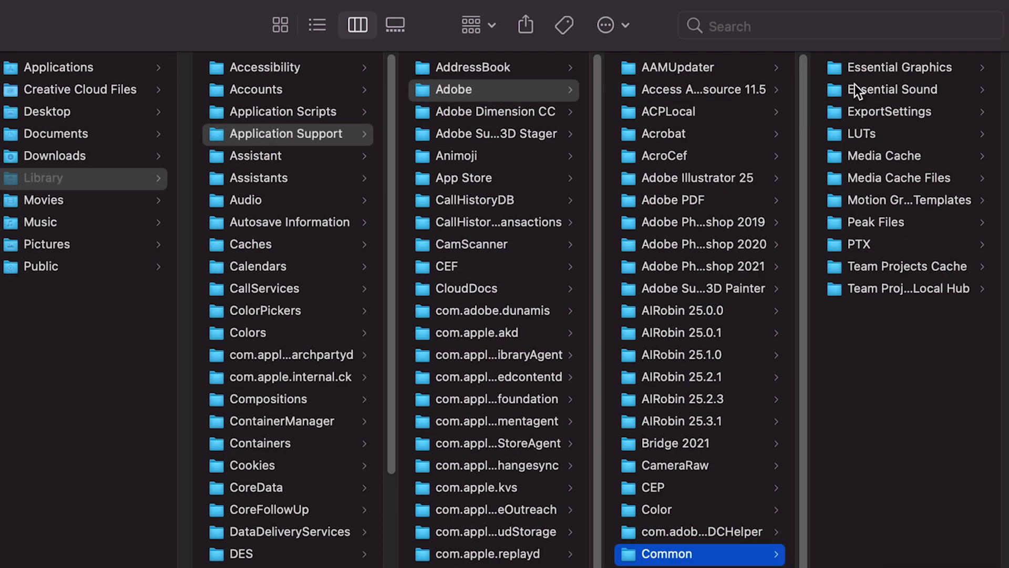
click(859, 158)
Step: Move all 43 .mcdb files in Media Cache to the Trash
click(843, 70)
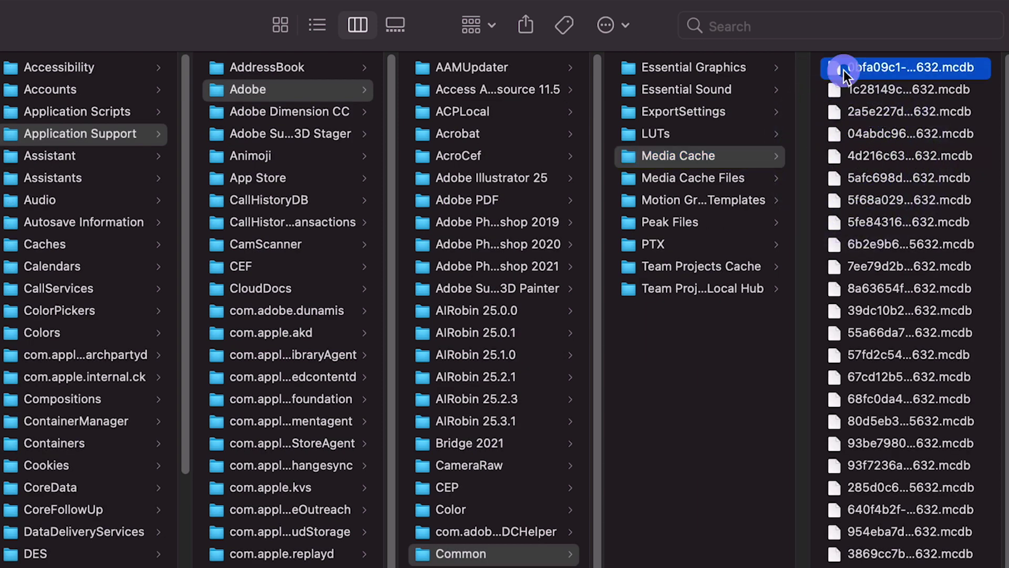
key(super+a)
right_click(669, 70)
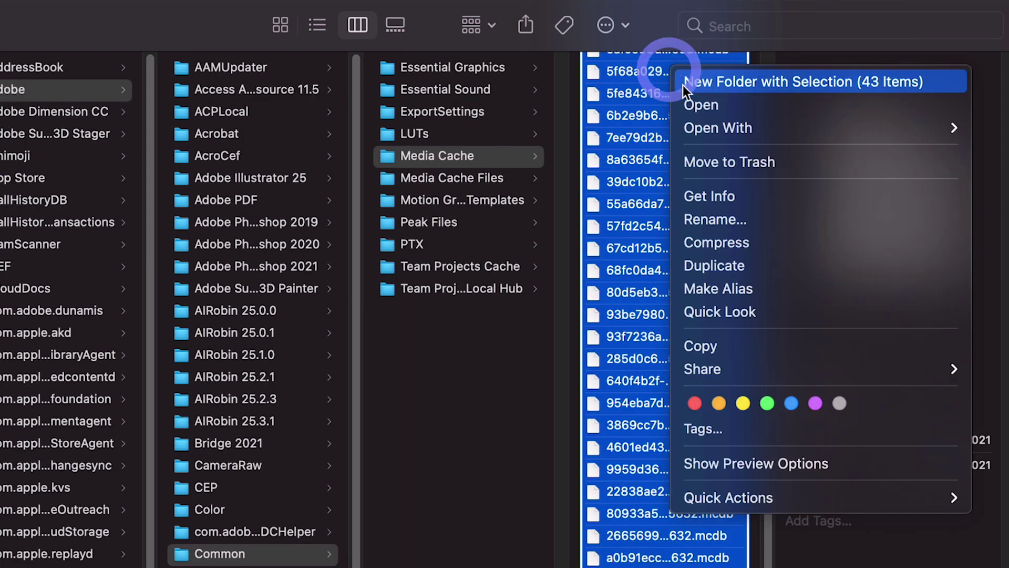
click(712, 161)
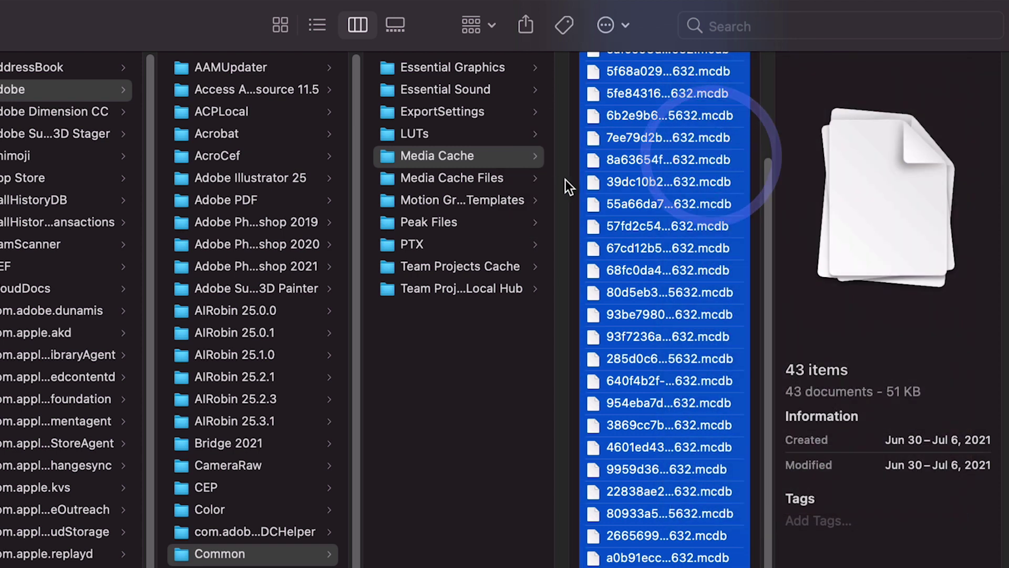
Step: Move all 6,178 files in Media Cache Files to the Trash
click(468, 184)
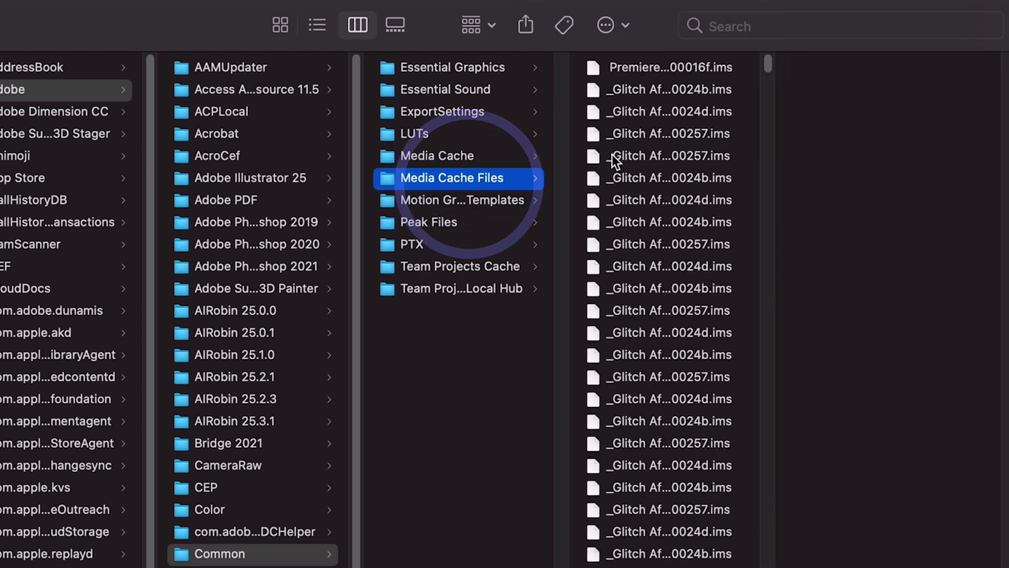
click(603, 70)
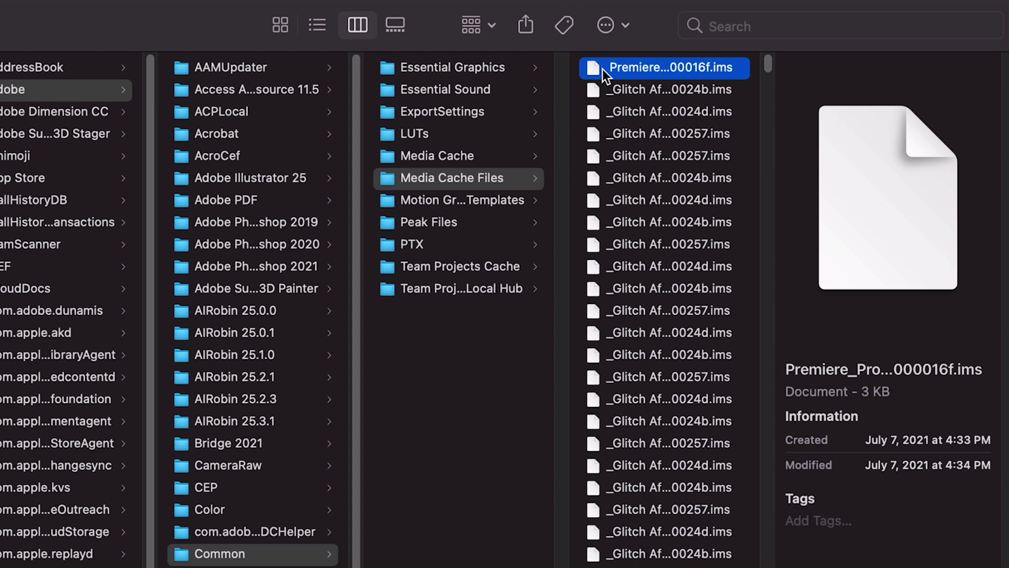
key(super+a)
right_click(618, 70)
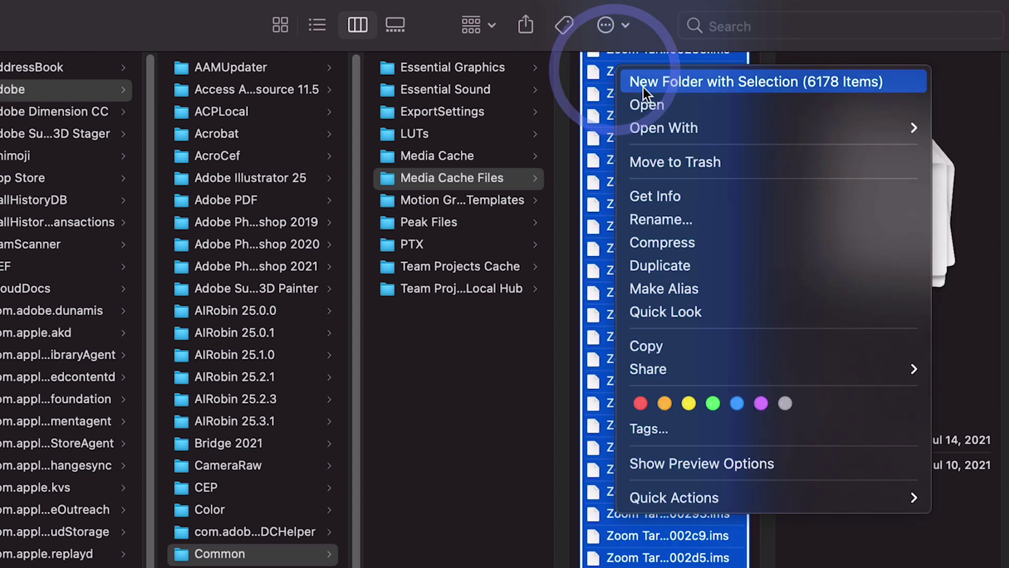
click(652, 162)
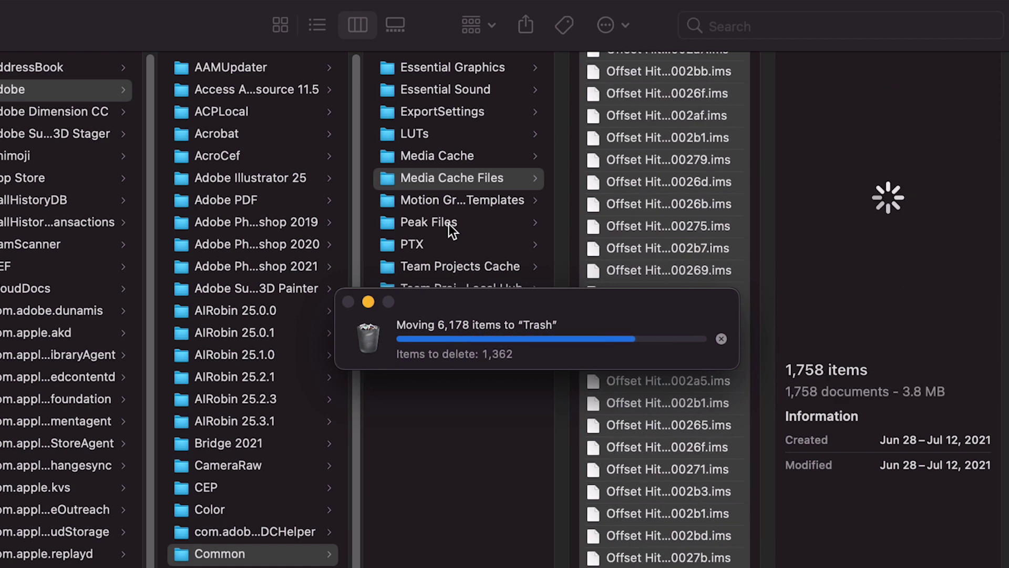
Step: Move the five dated folders in Peak Files to the Trash
click(441, 223)
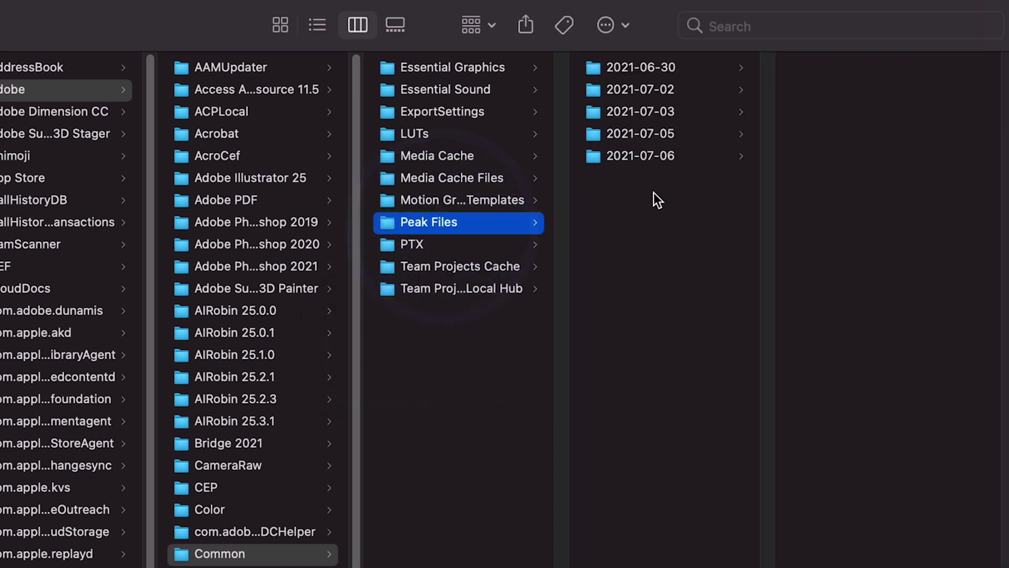
drag(644, 190, 608, 67)
right_click(602, 67)
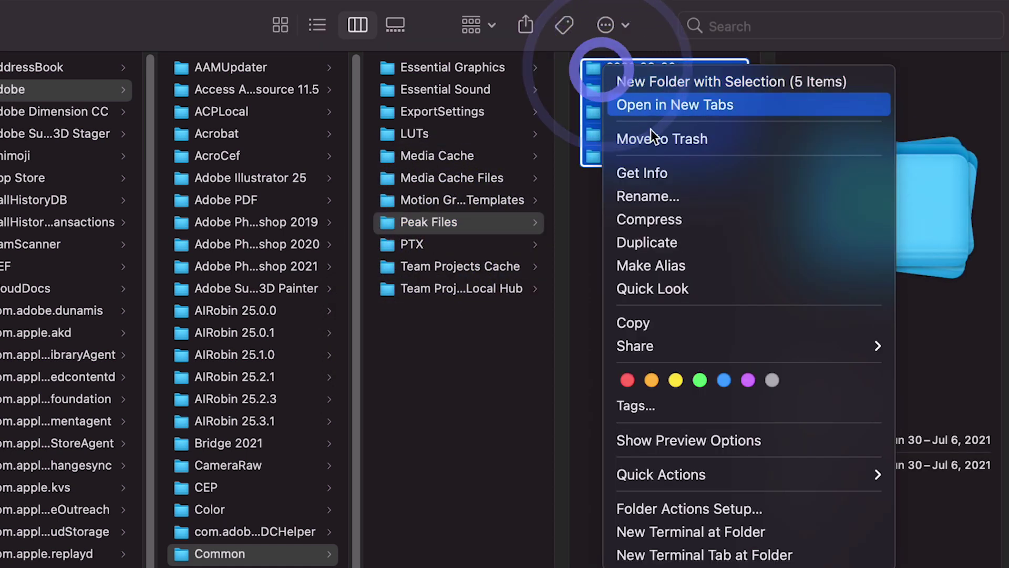
click(651, 140)
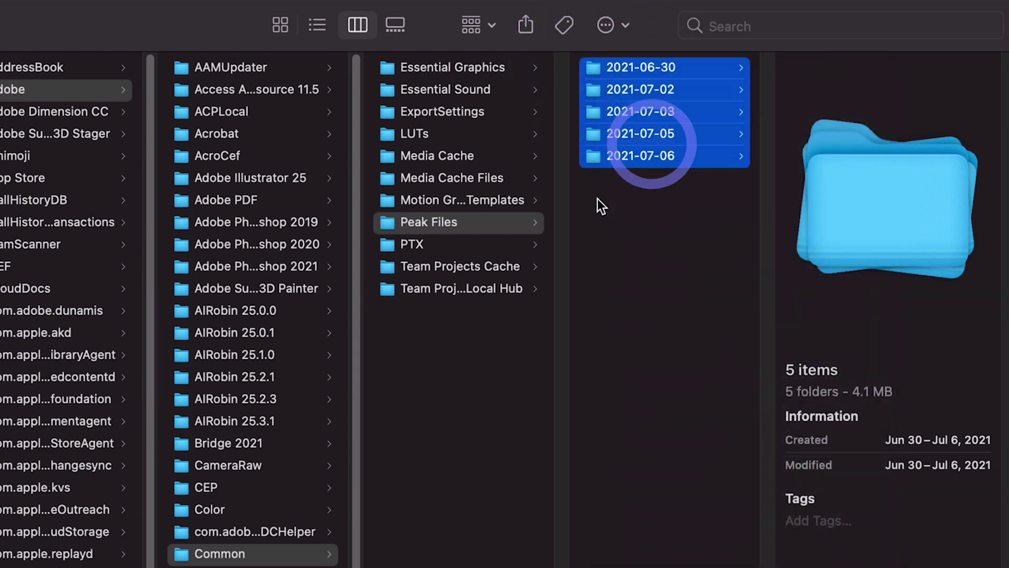
Step: Open the PTX folder and move all 206 .ocl files to the Trash
click(425, 246)
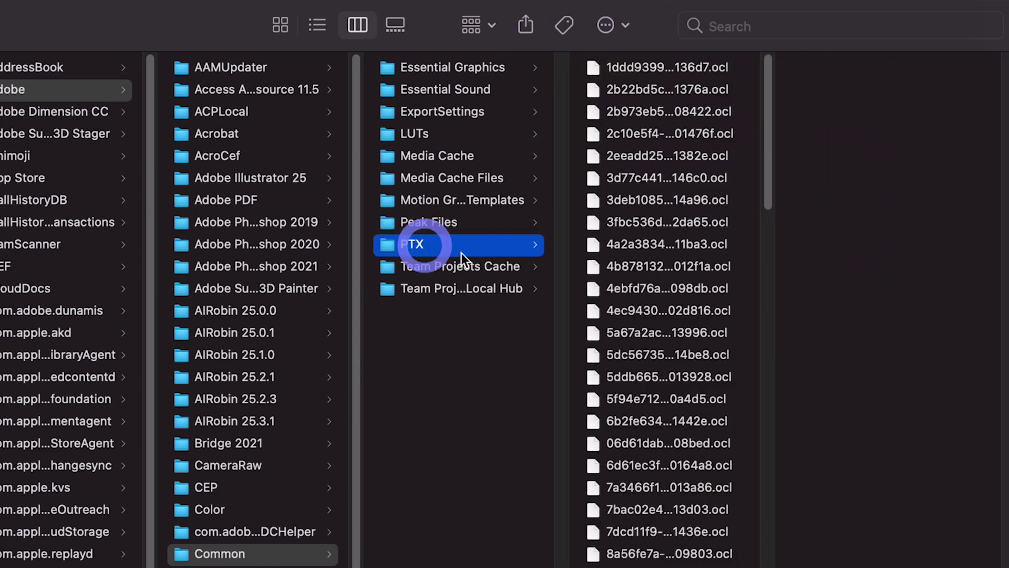
click(609, 74)
key(super+a)
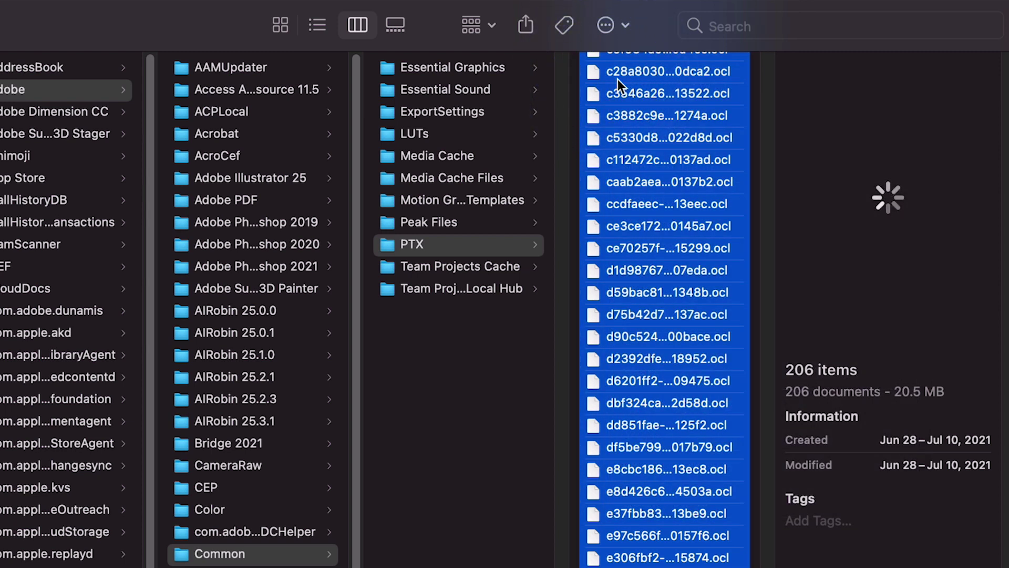
right_click(617, 80)
click(757, 166)
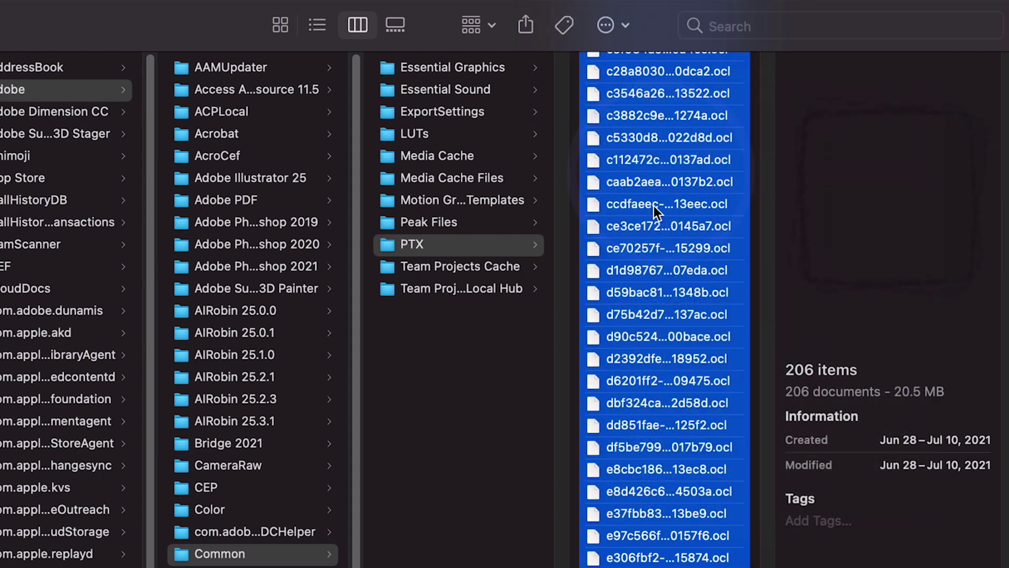